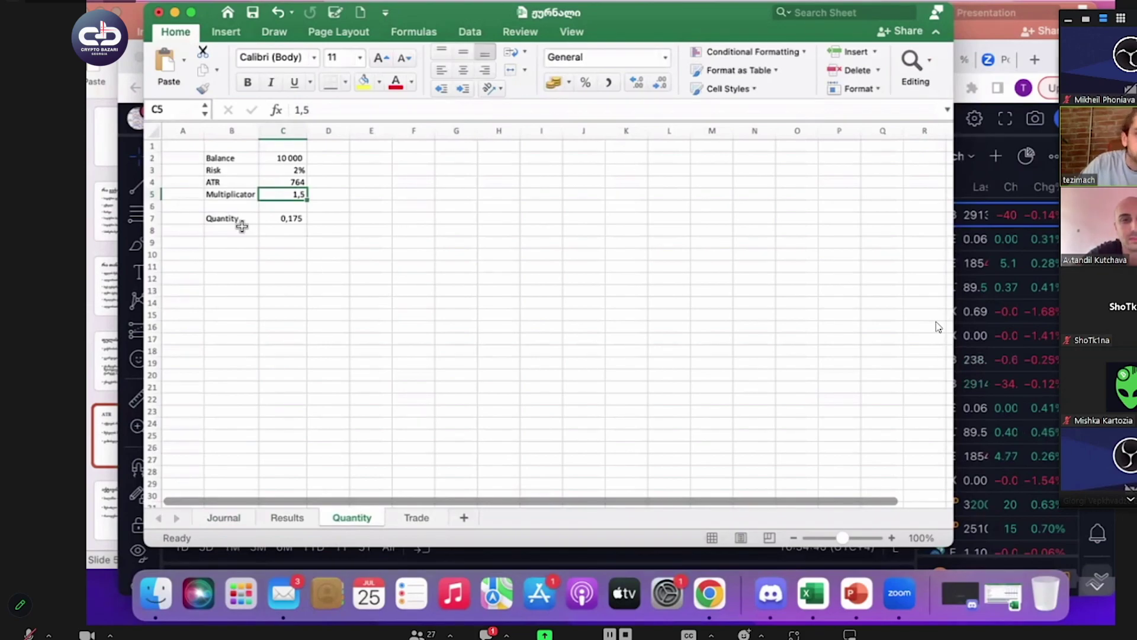
- Switch to the TradingView Bitcoin chart, check the ATR at the 24 July 2023 daily candle, and return to PowerPoint's ATR slide
{"action": "left_click", "coordinate": [176, 18]}
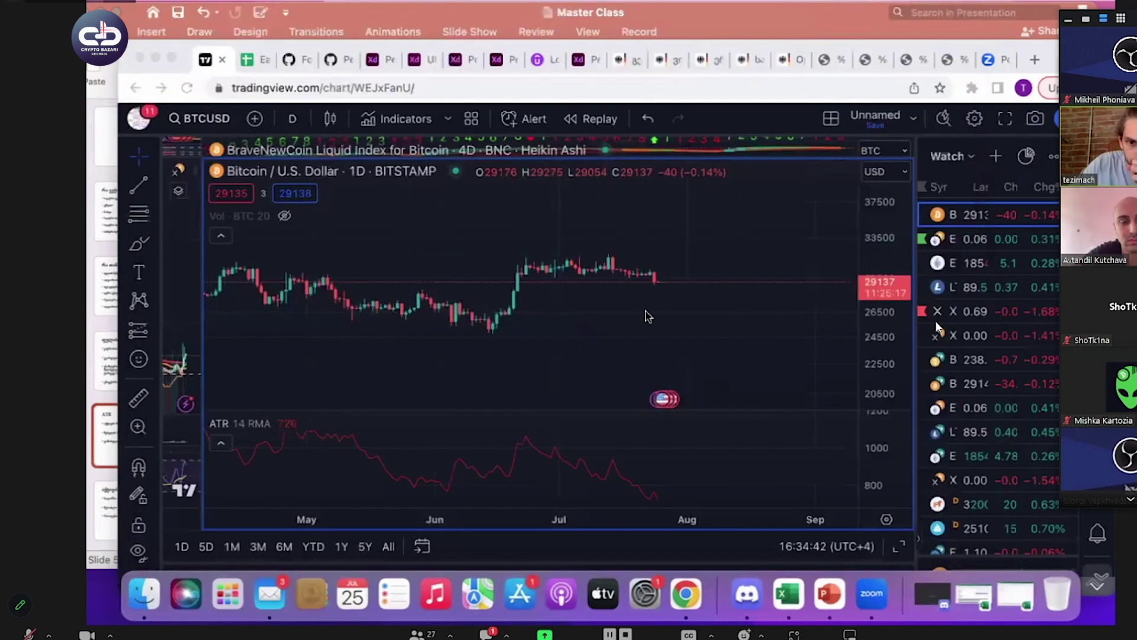
{"action": "left_click", "coordinate": [655, 310]}
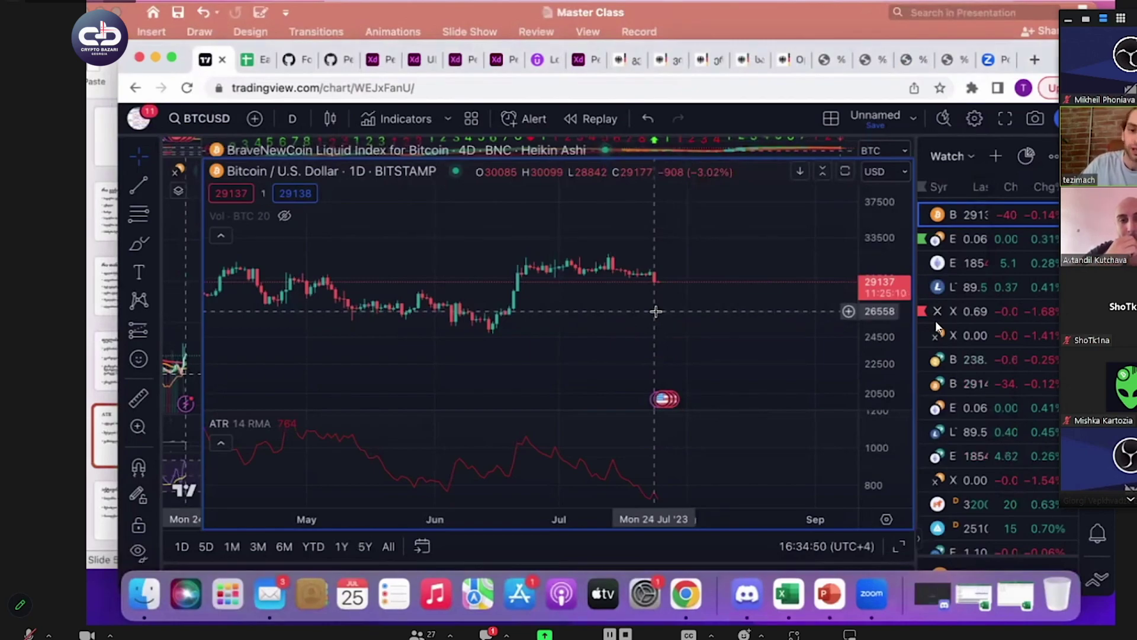
{"action": "left_click", "coordinate": [95, 475]}
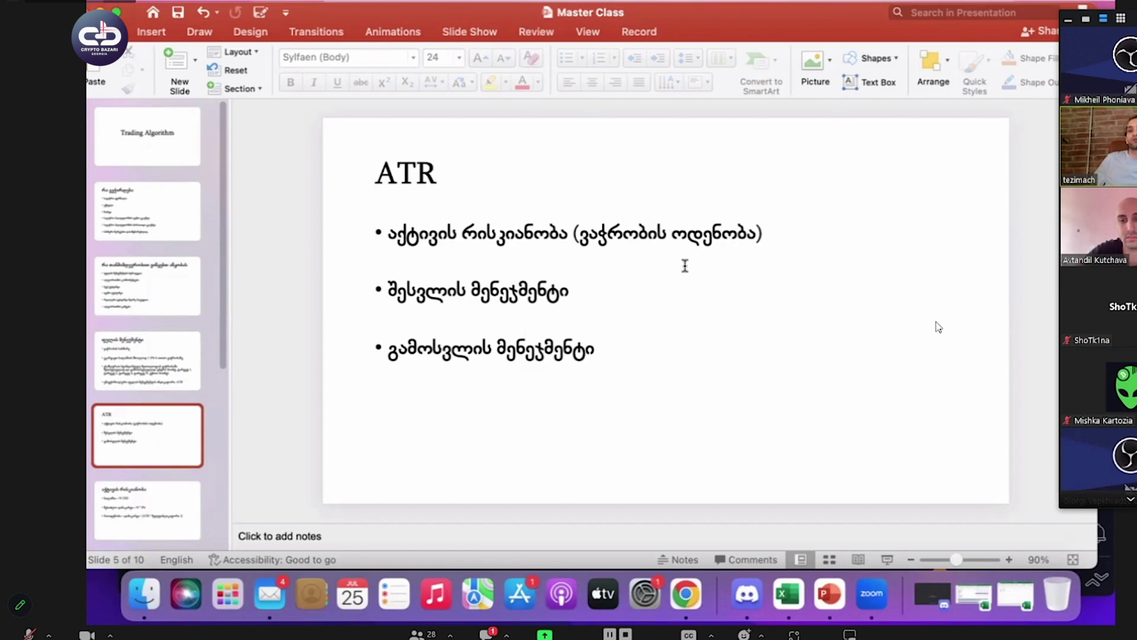
- Read the new messages in the Zoom meeting group chat, close it, and look at the reaction options
{"action": "left_click", "coordinate": [486, 634]}
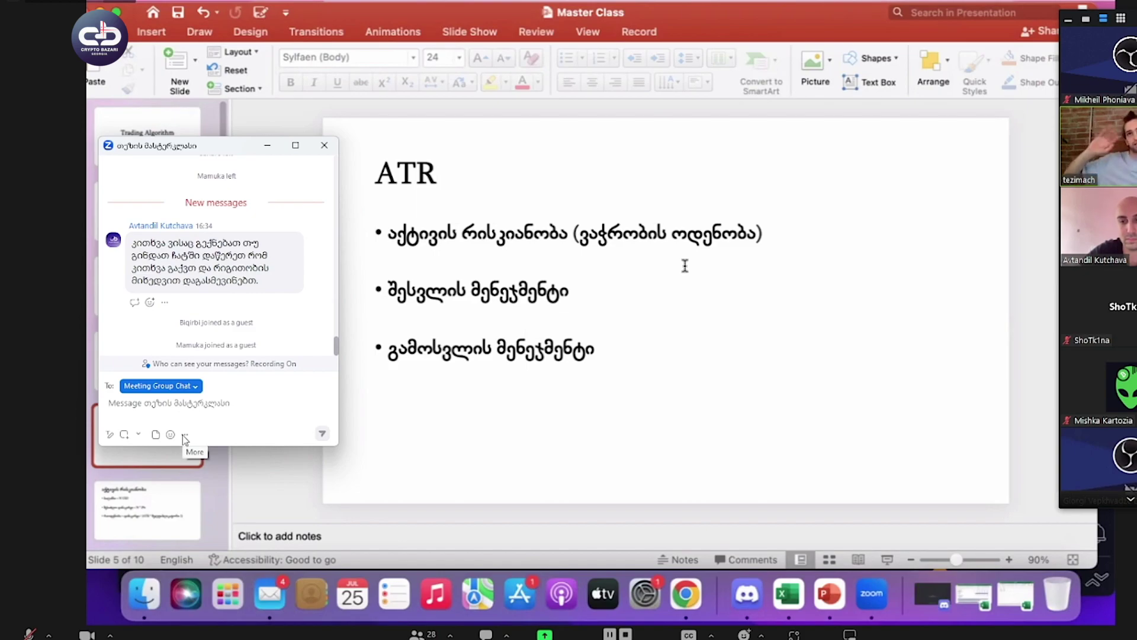
{"action": "left_click", "coordinate": [324, 145]}
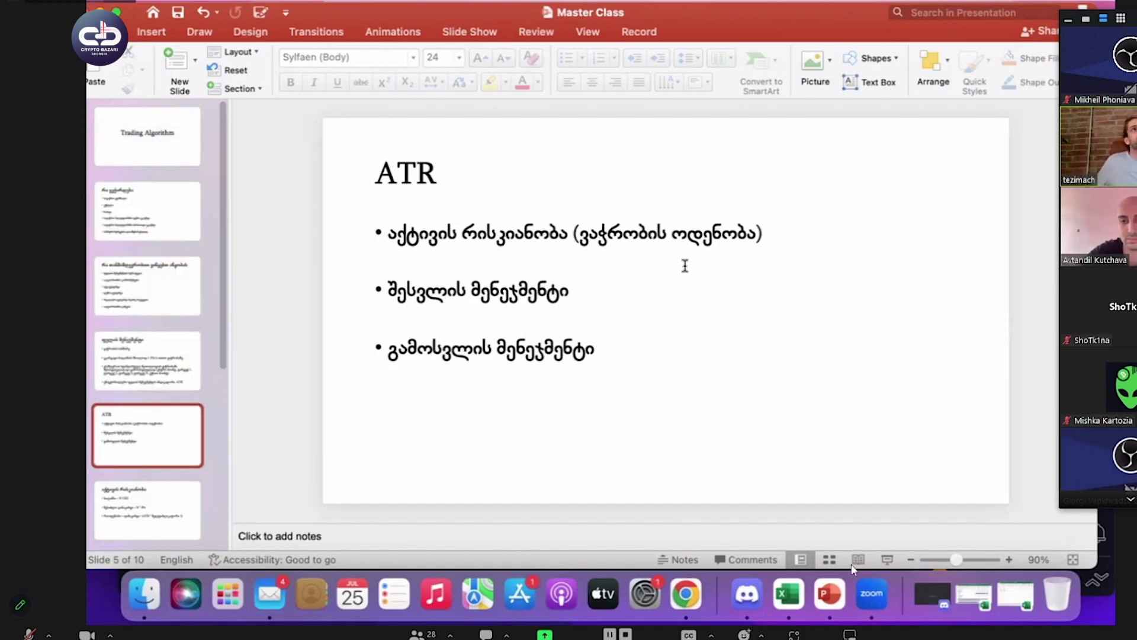
{"action": "left_click", "coordinate": [766, 635]}
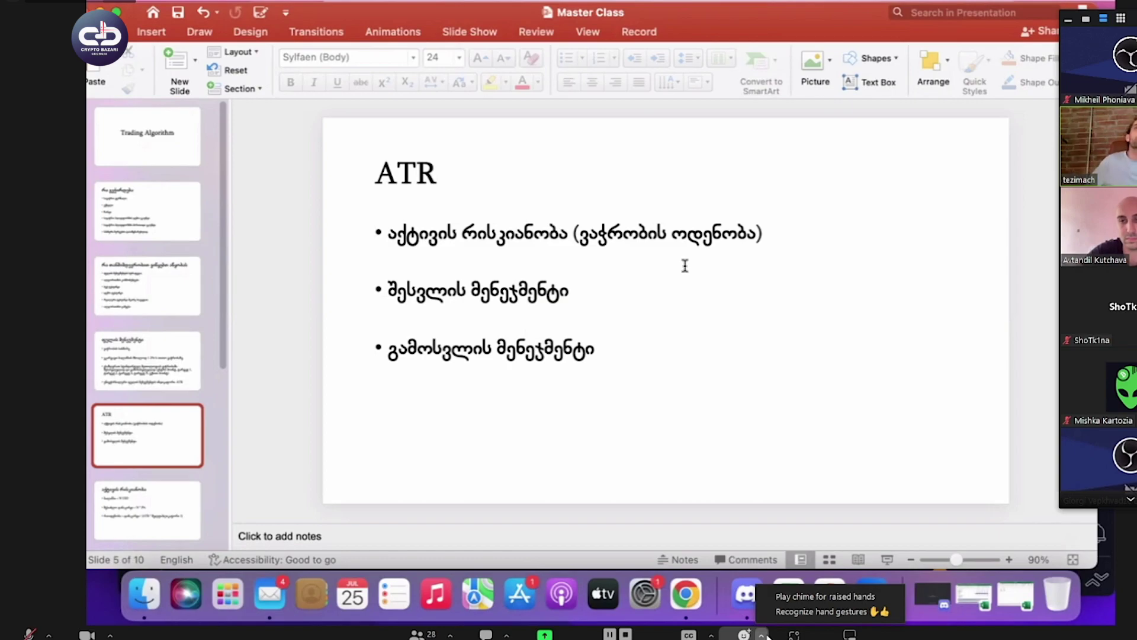
- Bring back Excel's Quantity sheet, check the group chat, and inspect the formula behind the Quantity value
{"action": "left_click", "coordinate": [1012, 598]}
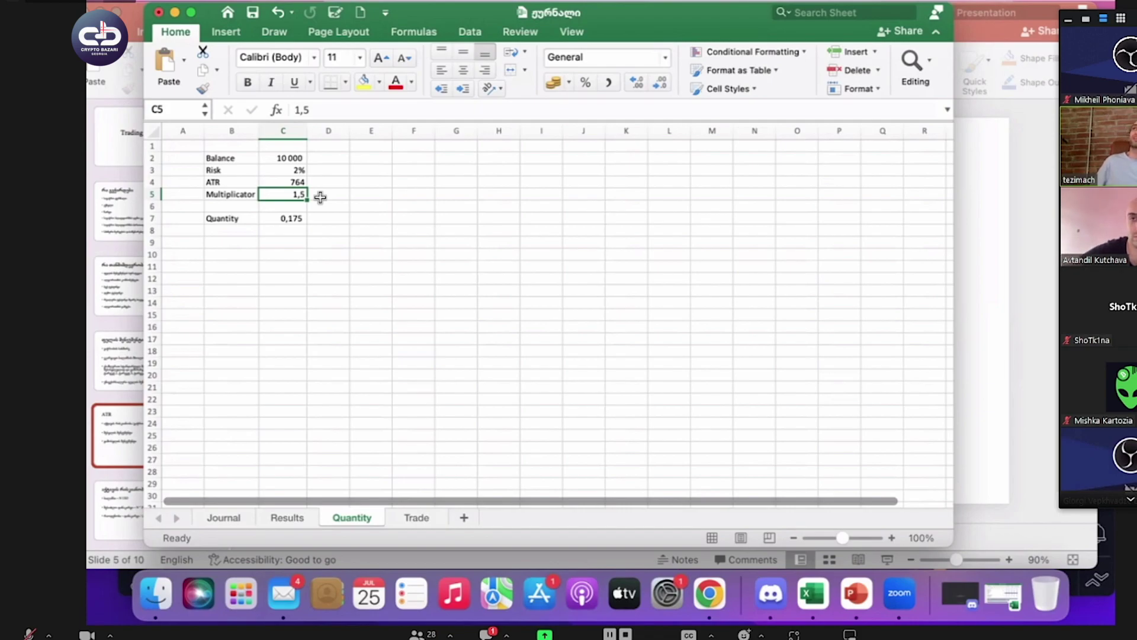
{"action": "left_click", "coordinate": [486, 634]}
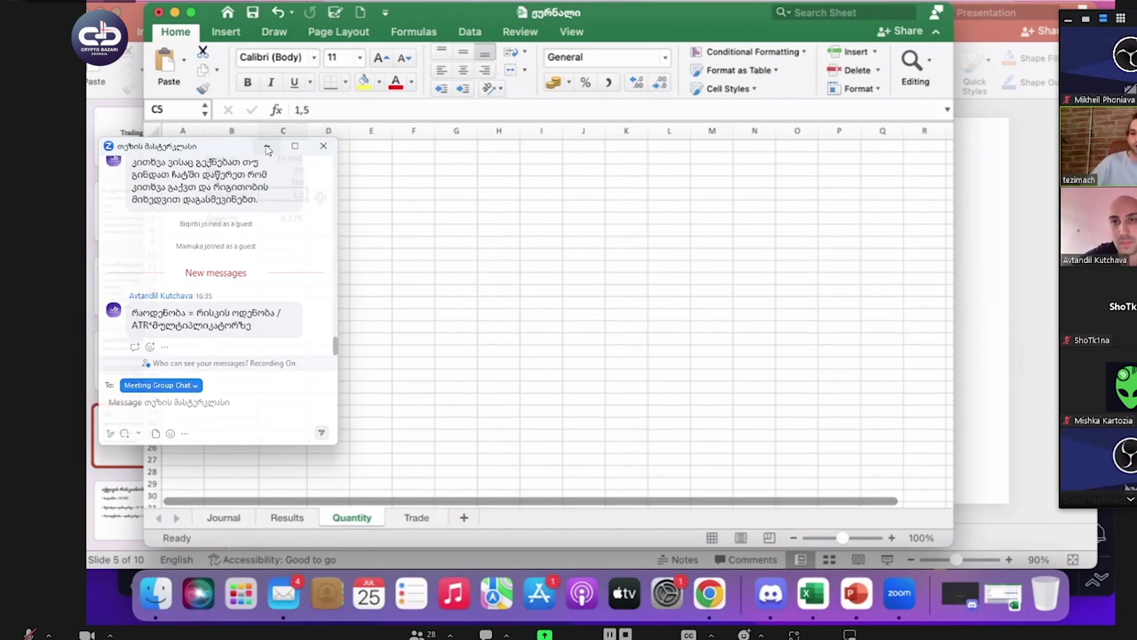
{"action": "left_click", "coordinate": [485, 634]}
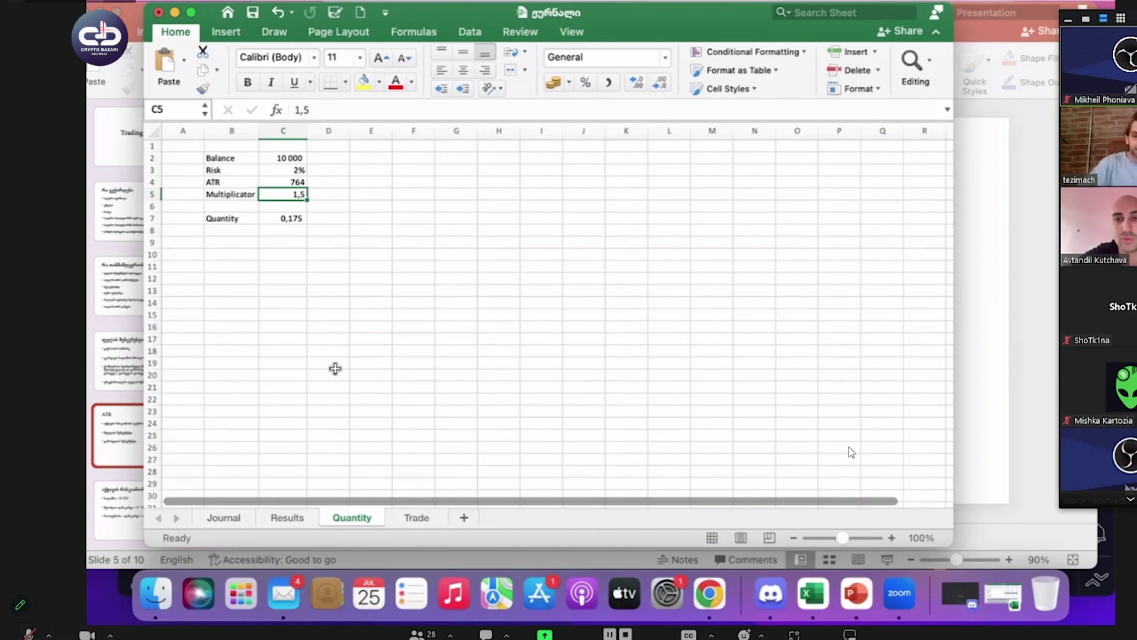
{"action": "left_click", "coordinate": [285, 218]}
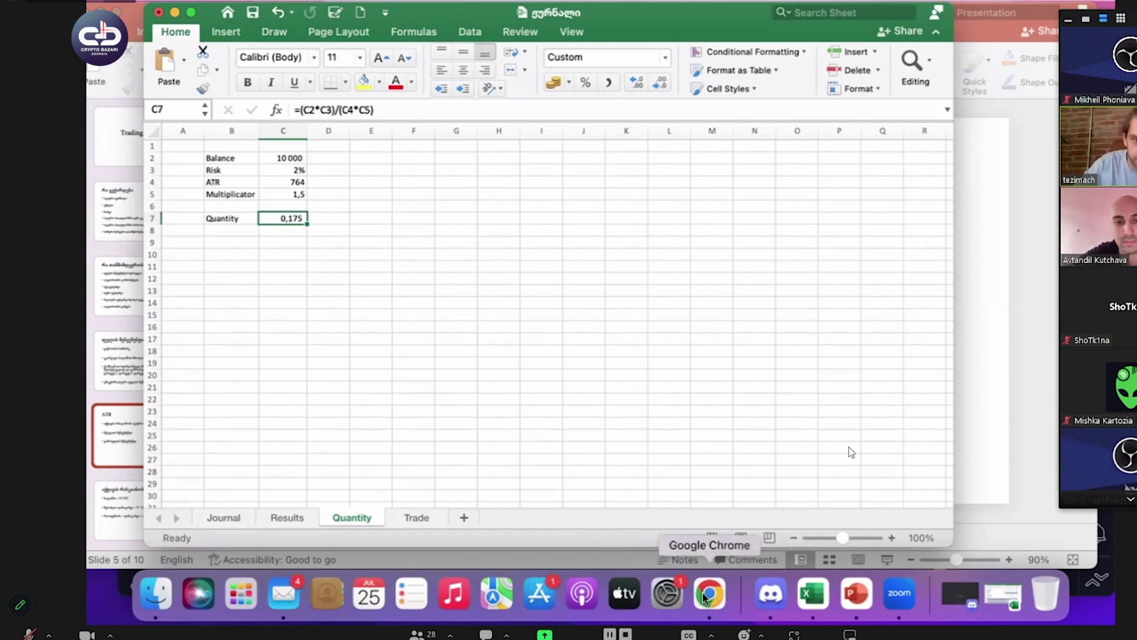
{"action": "key", "text": "super+Tab"}
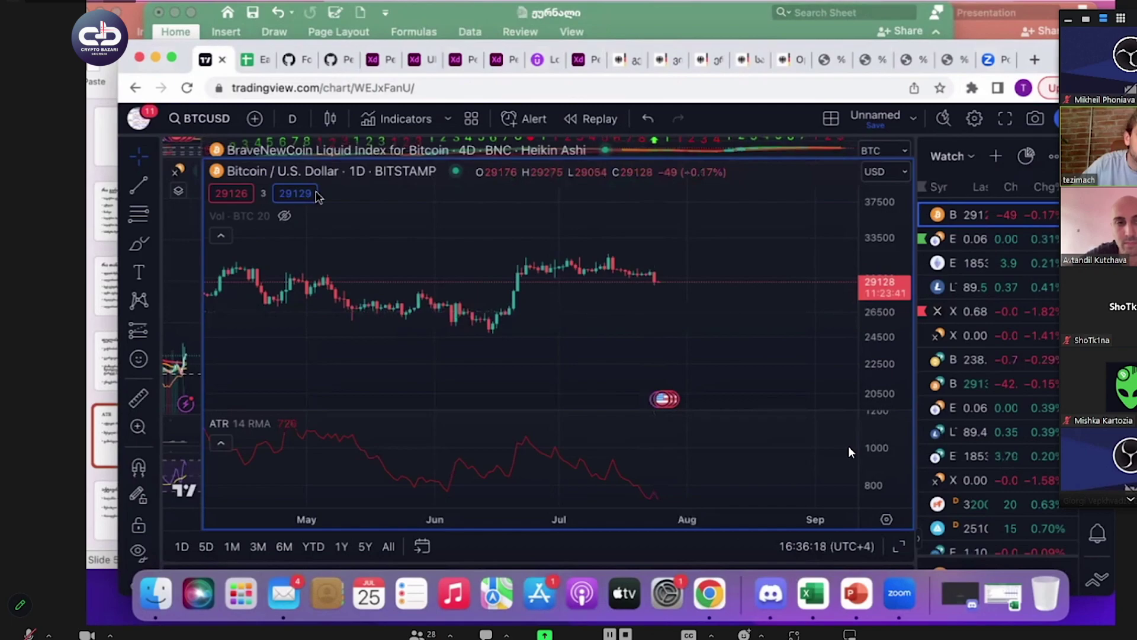
- In Excel's Quantity sheet, calculate the risk amount beside the Risk value in D3 with =C2*C3
{"action": "left_click", "coordinate": [203, 25]}
{"action": "left_click", "coordinate": [287, 184]}
{"action": "left_click", "coordinate": [280, 160]}
{"action": "left_click", "coordinate": [296, 172]}
{"action": "left_click", "coordinate": [333, 173]}
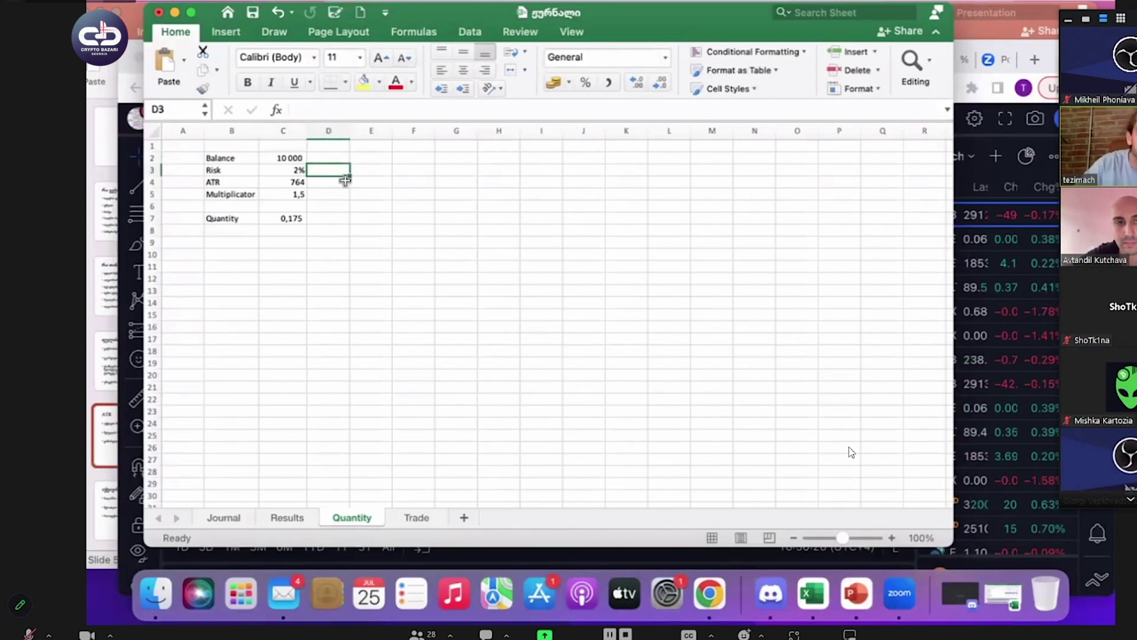
{"action": "type", "text": "="}
{"action": "key", "text": "Left"}
{"action": "key", "text": "Up"}
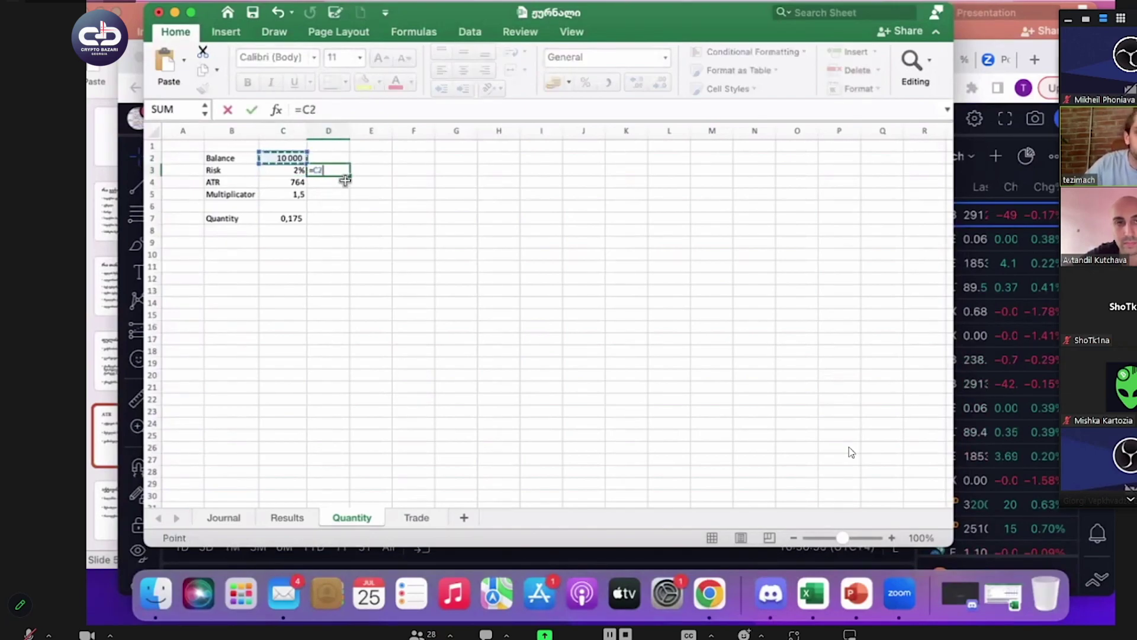
{"action": "type", "text": "*"}
{"action": "key", "text": "Left"}
{"action": "key", "text": "Return"}
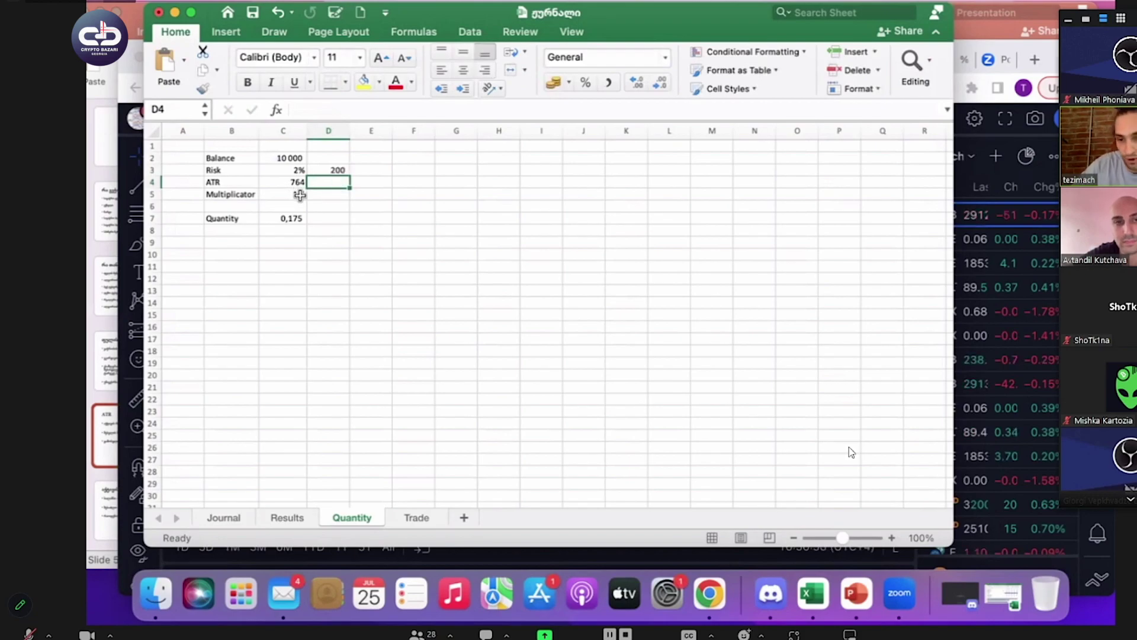
- Review the Quantity formula and its ATR and Multiplicator inputs, and set the ATR in C4 to 20000
{"action": "left_click", "coordinate": [293, 219]}
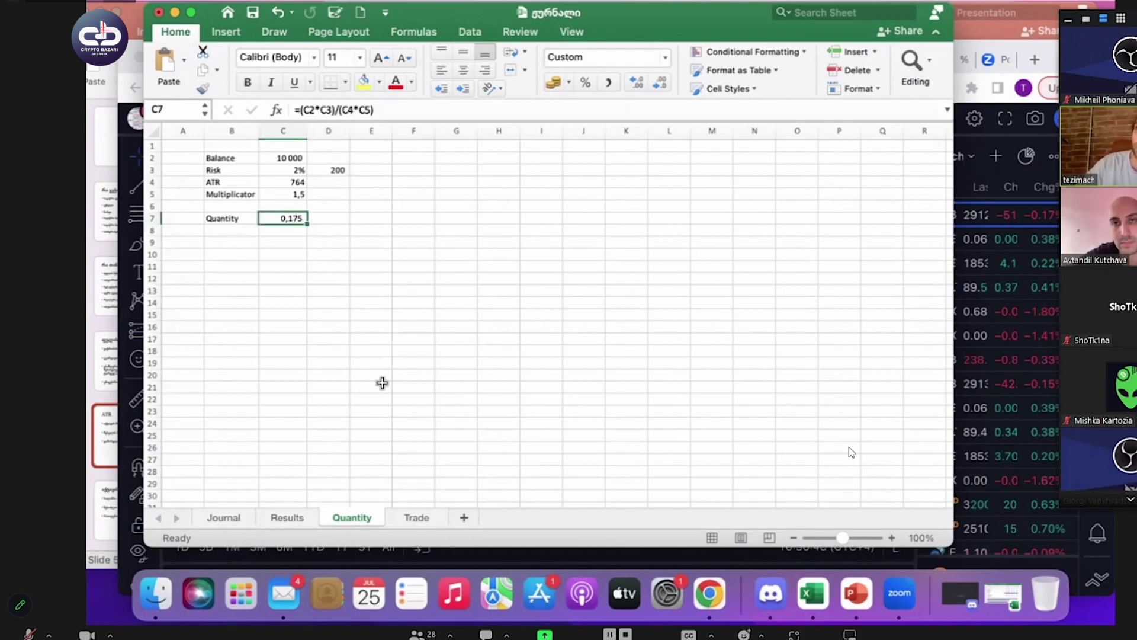
{"action": "left_click", "coordinate": [295, 184]}
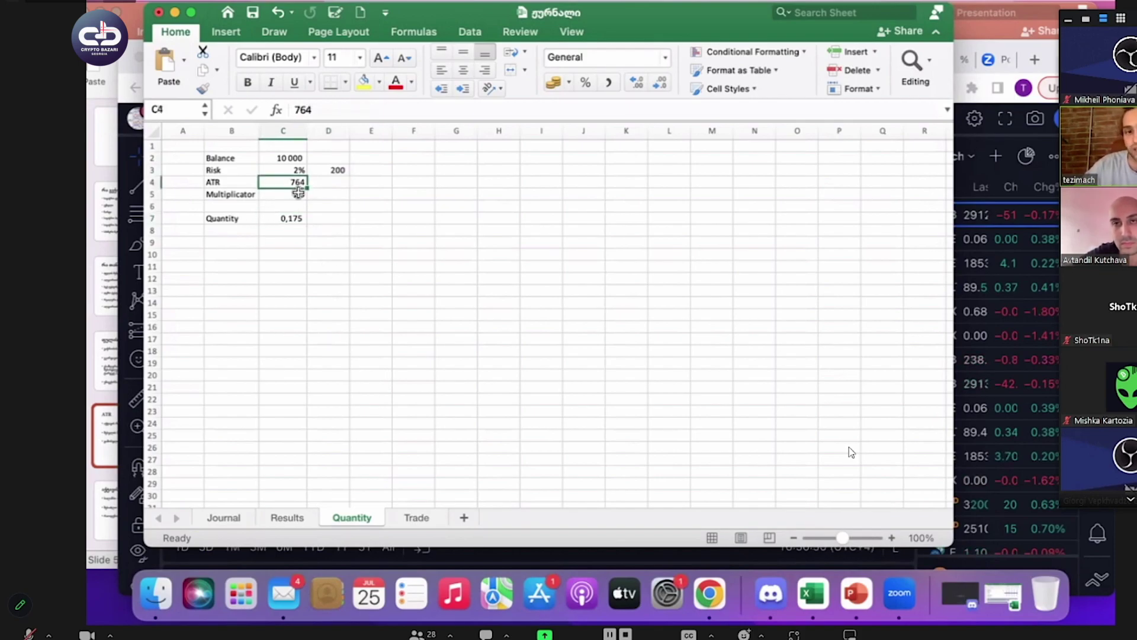
{"action": "left_click", "coordinate": [298, 194]}
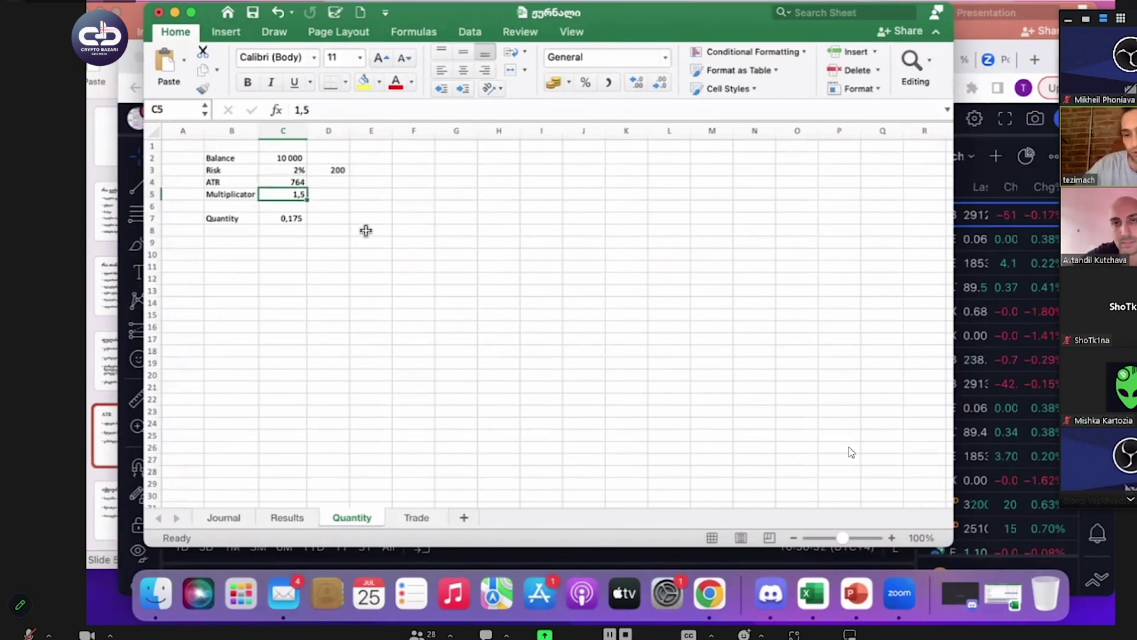
{"action": "left_click", "coordinate": [292, 181]}
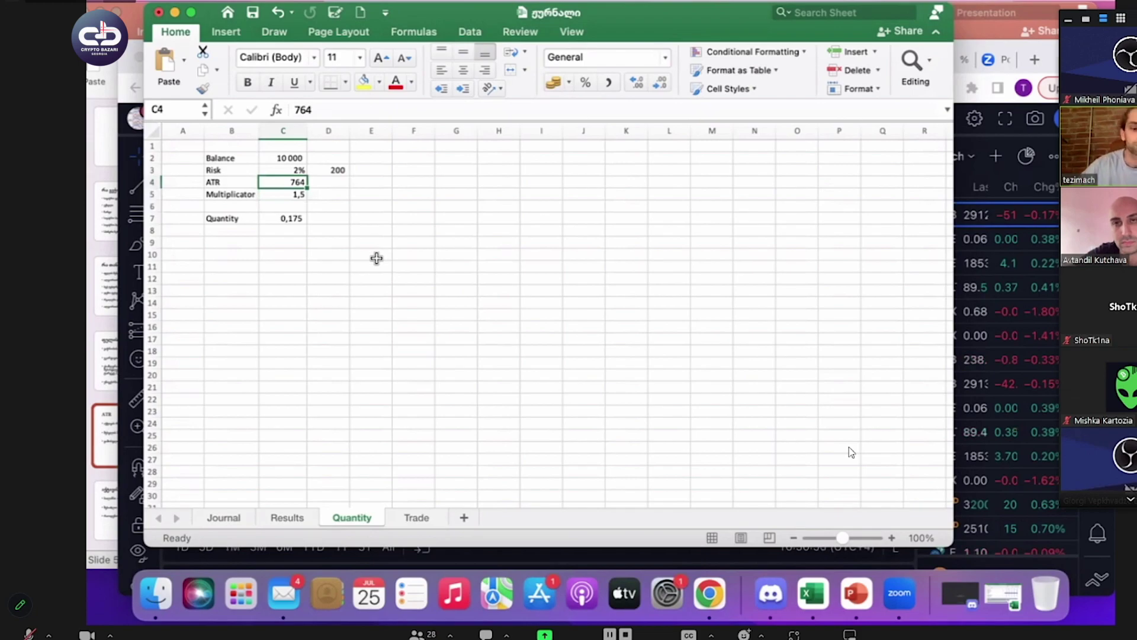
{"action": "type", "text": "20000"}
{"action": "key", "text": "Return"}
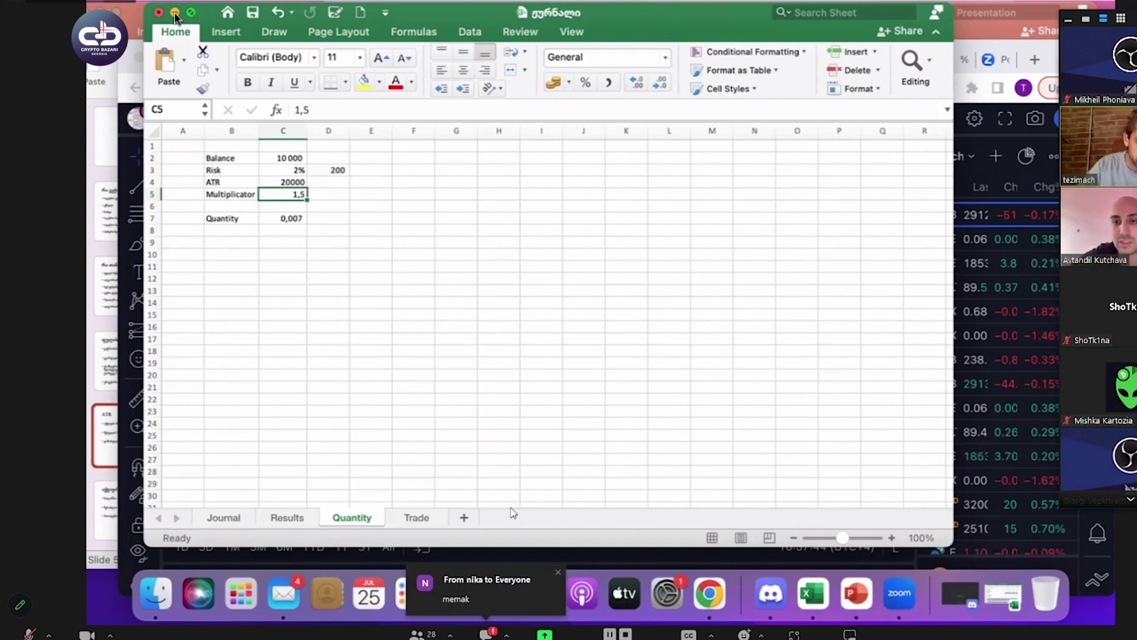
- Read the newest message in the meeting group chat and put the chat window away
{"action": "left_click", "coordinate": [480, 635]}
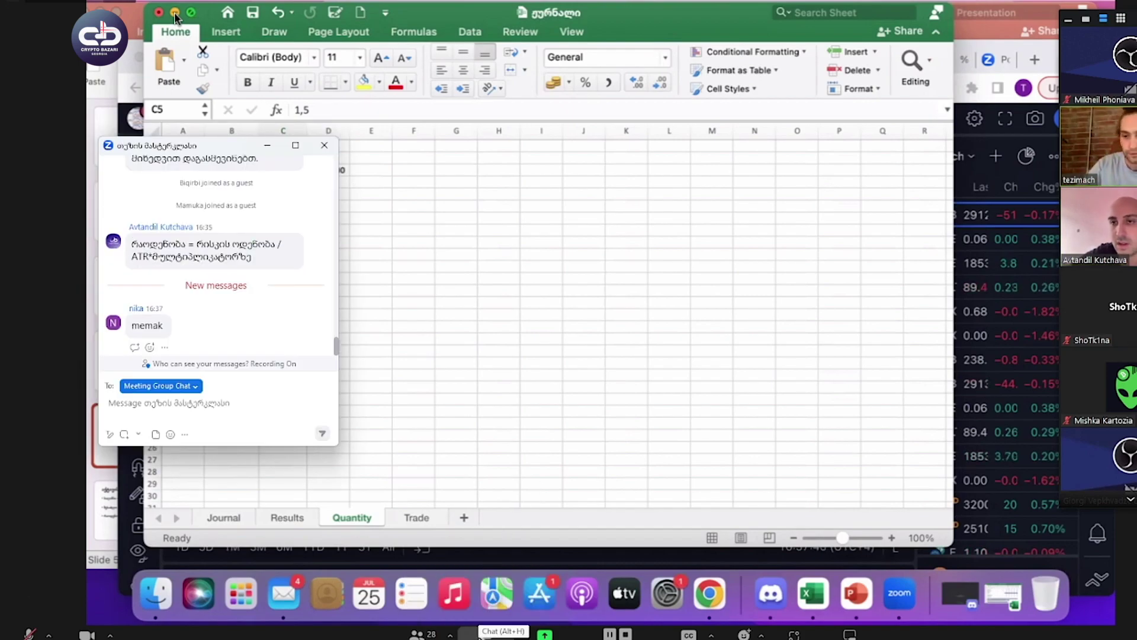
{"action": "left_click", "coordinate": [266, 148]}
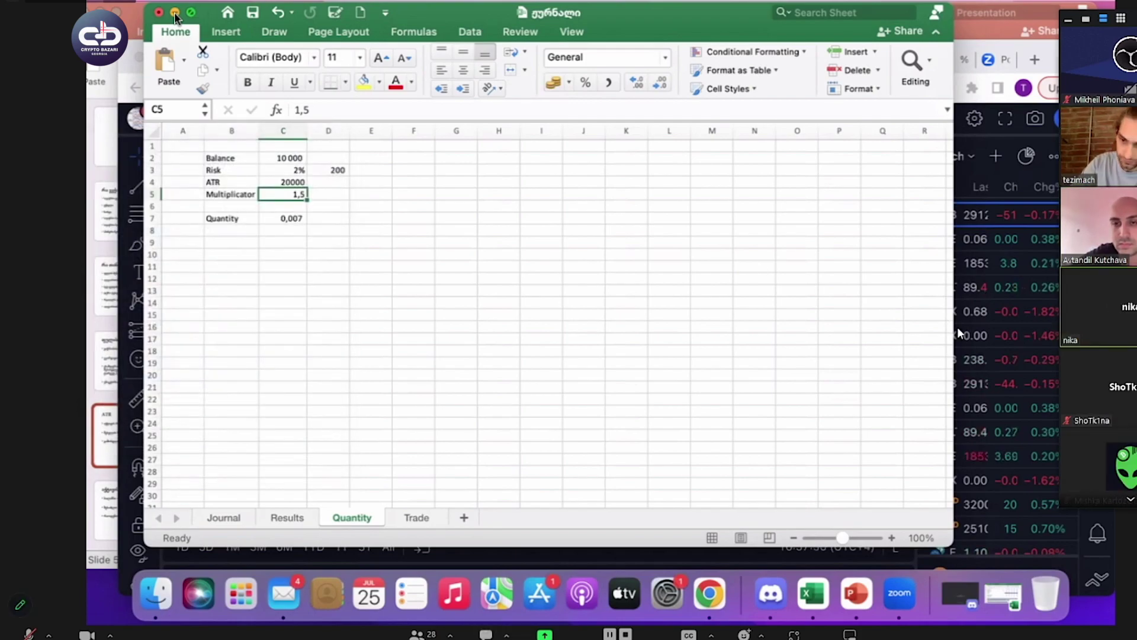
{"action": "key", "text": "XF86AudioRaiseVolume"}
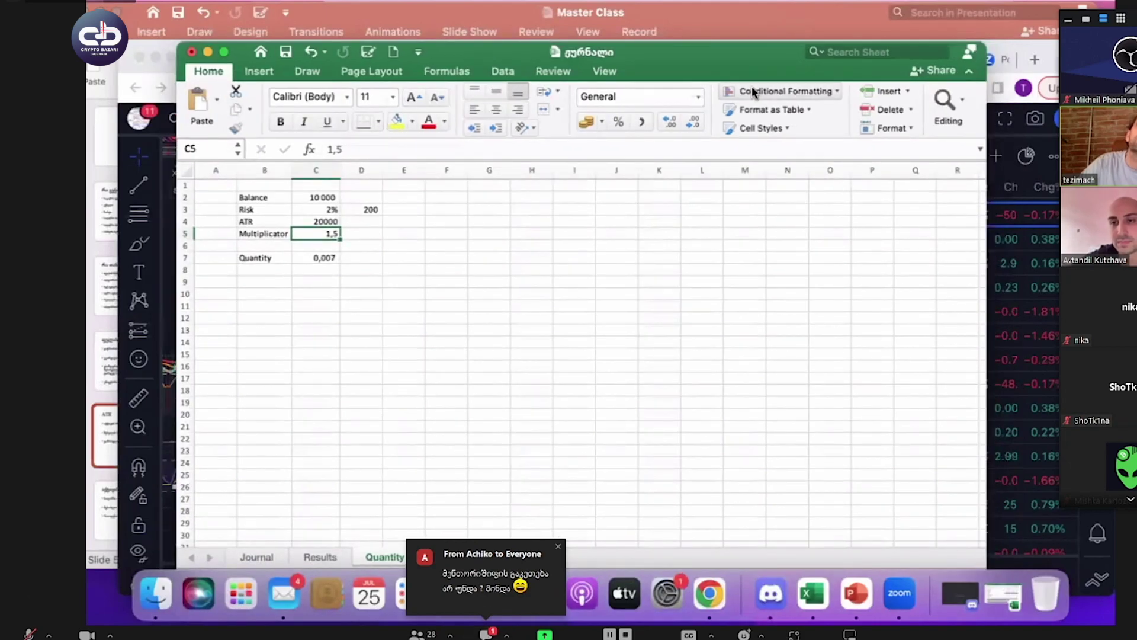
- Switch back to the TradingView Bitcoin chart and read the mentorship question posted in the group chat
{"action": "left_click", "coordinate": [207, 52]}
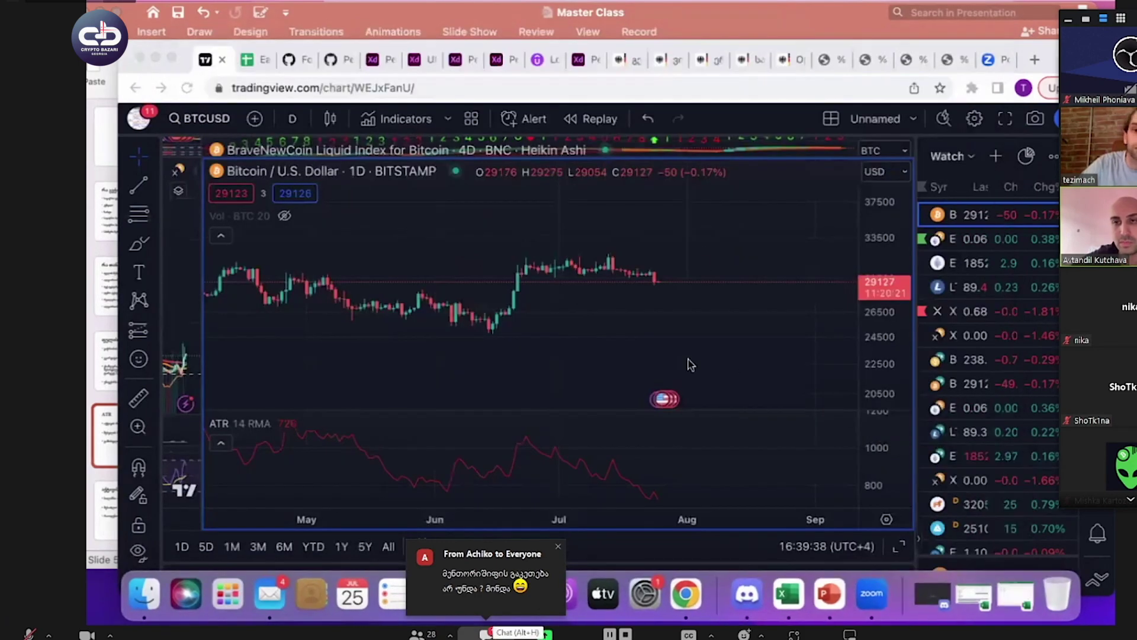
{"action": "left_click", "coordinate": [485, 632]}
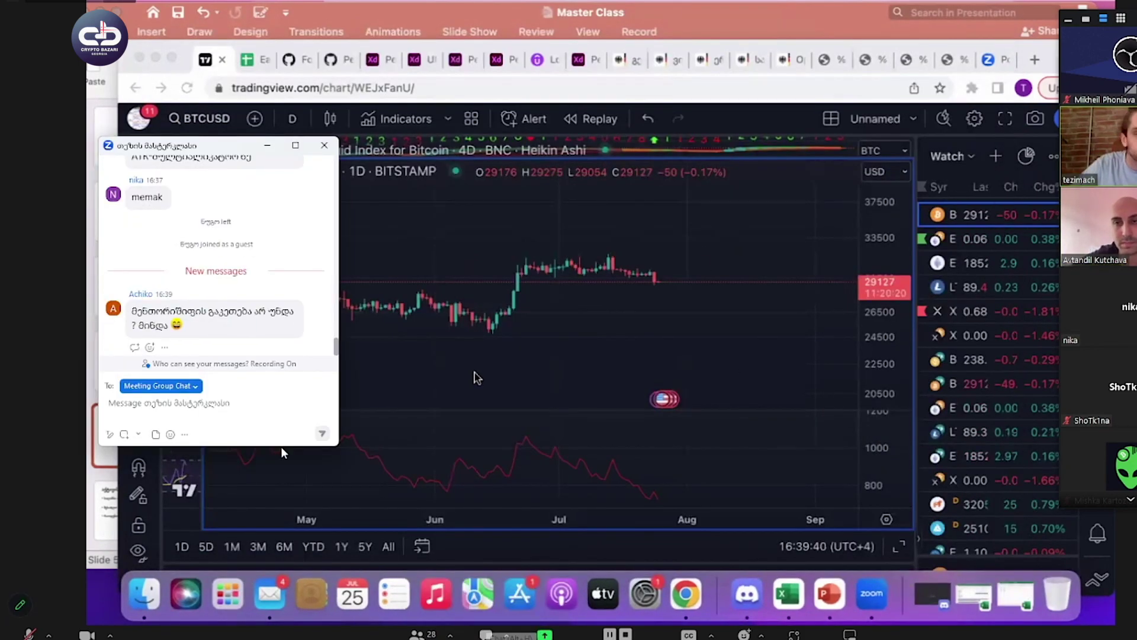
{"action": "left_click", "coordinate": [267, 148]}
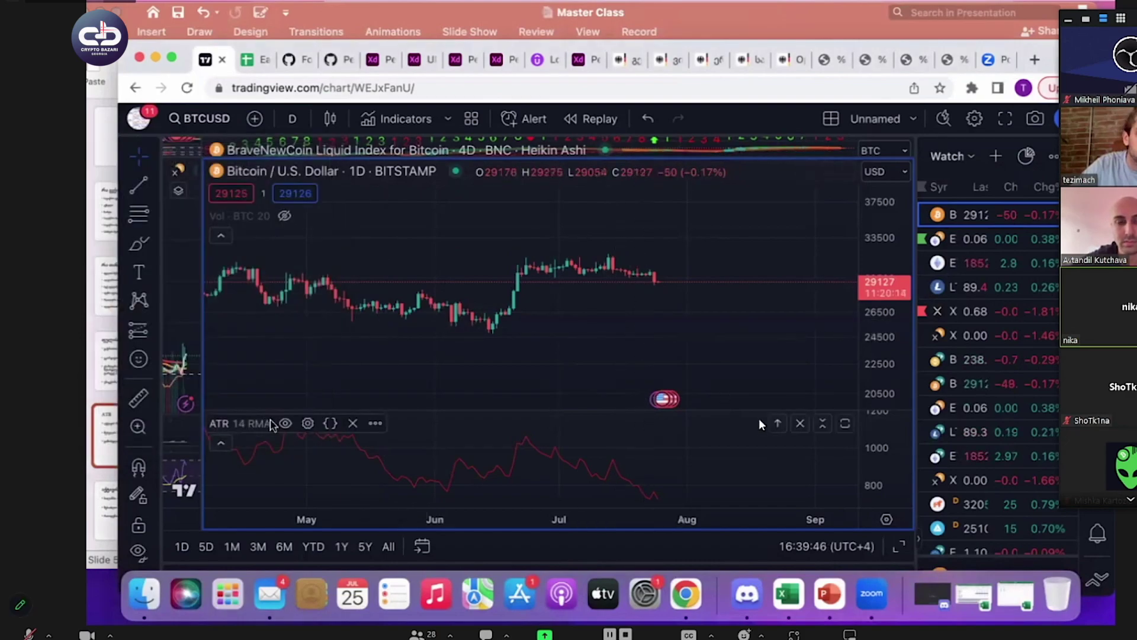
- Examine the ATR indicator's Length and Smoothing inputs in its settings and close them without changes
{"action": "left_click", "coordinate": [310, 424]}
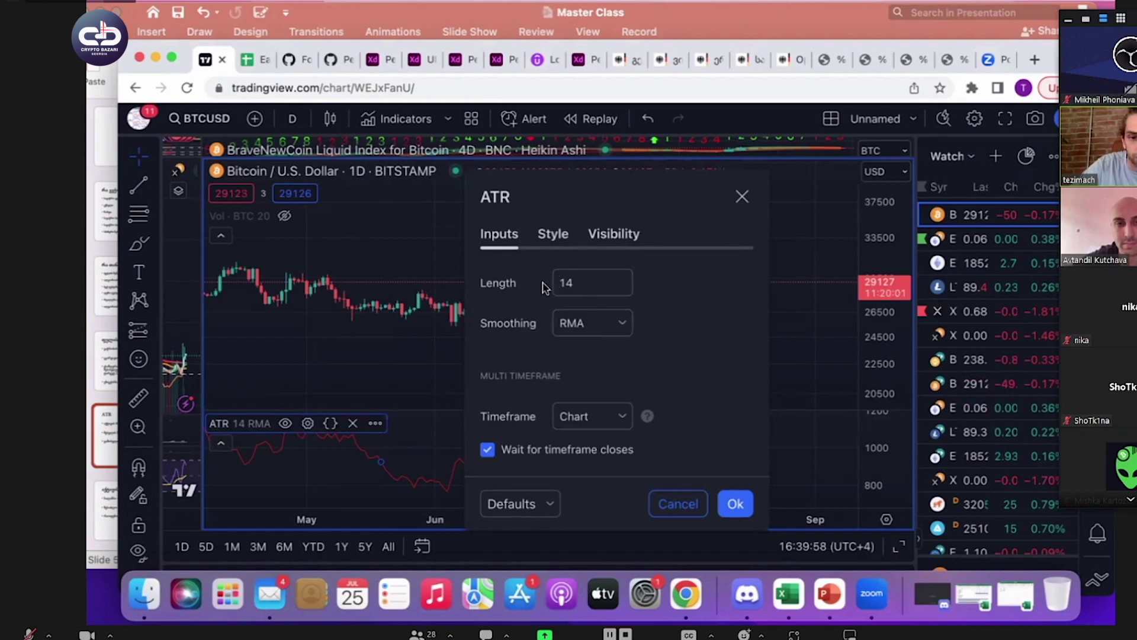
{"action": "double_click", "coordinate": [563, 282]}
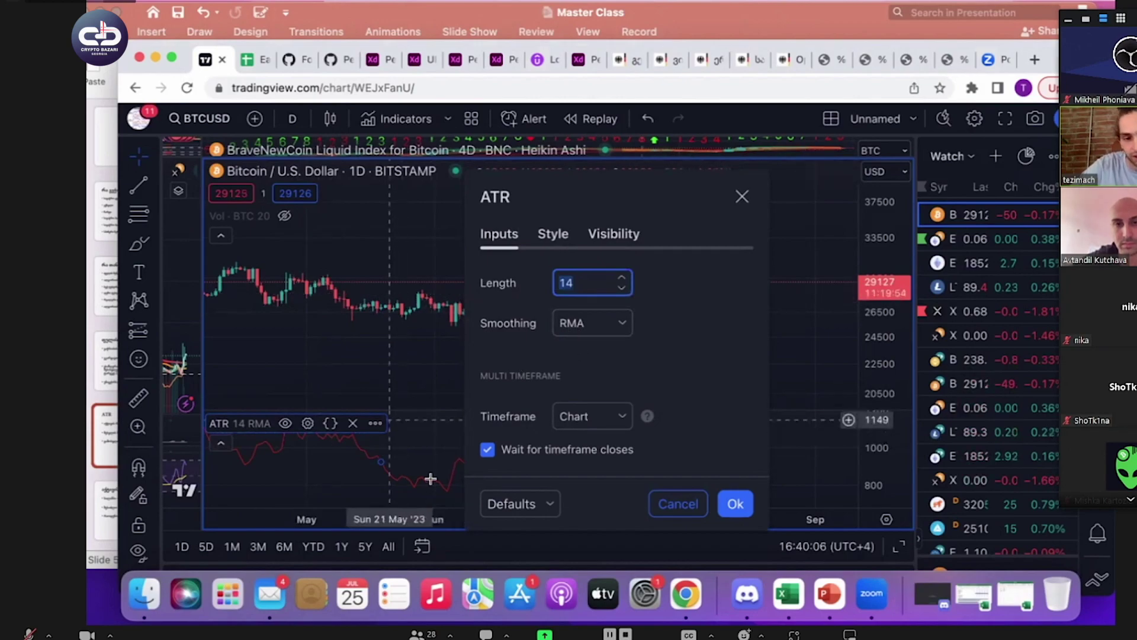
{"action": "left_click", "coordinate": [741, 196]}
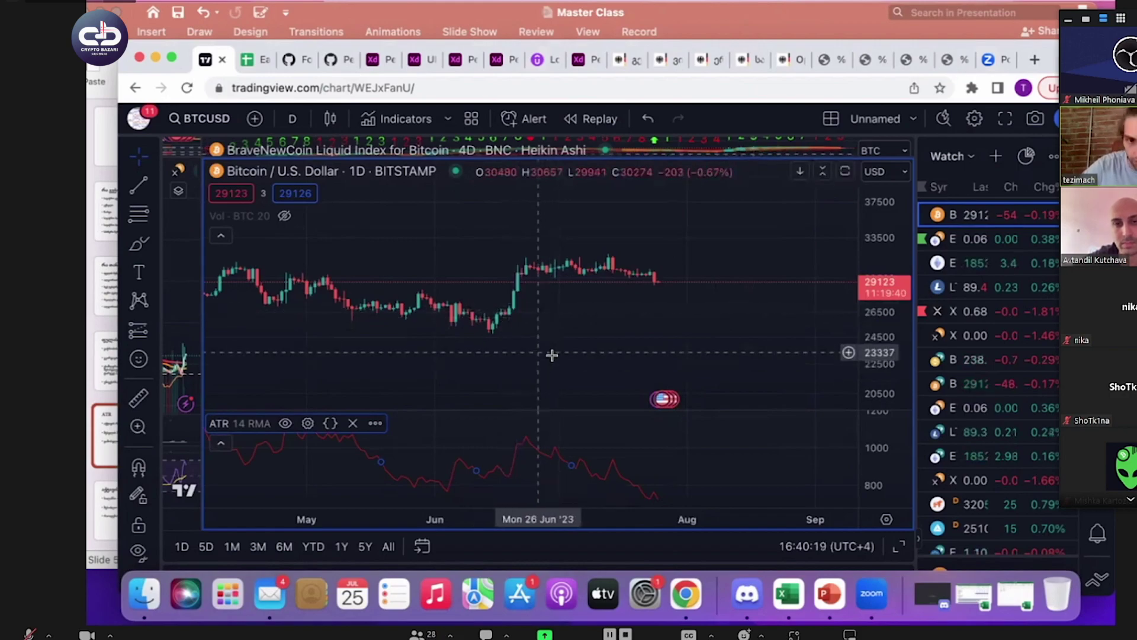
- Examine the Bitcoin price and ATR history from about February to August on the daily chart
{"action": "scroll", "coordinate": [675, 335], "scroll_direction": "left", "scroll_amount": 2}
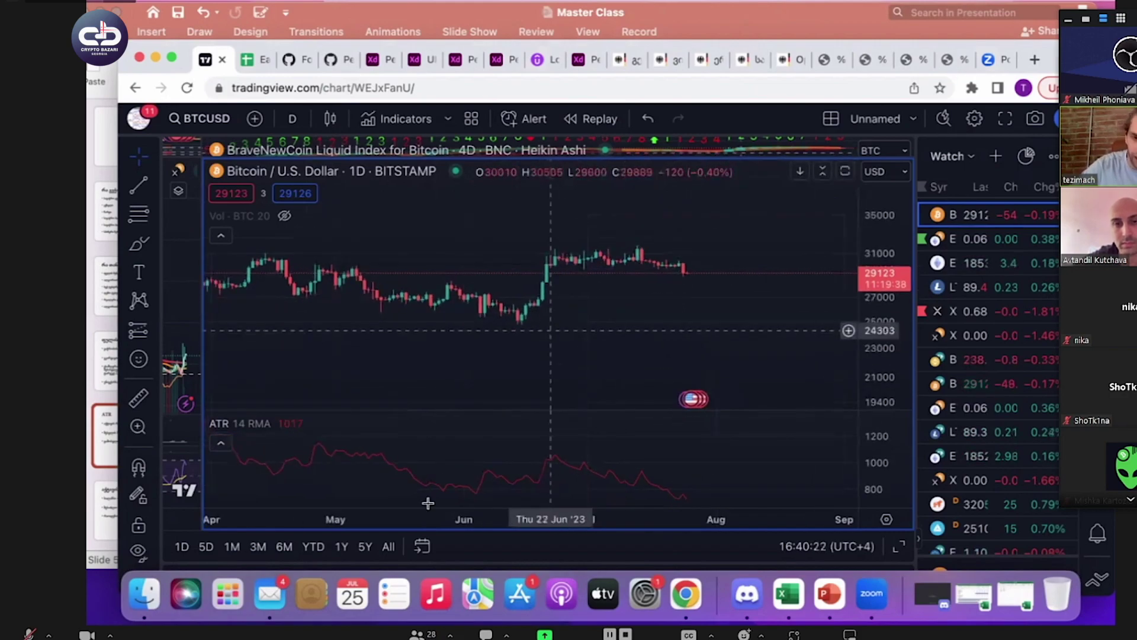
{"action": "scroll", "coordinate": [536, 525], "scroll_direction": "down", "scroll_amount": 3}
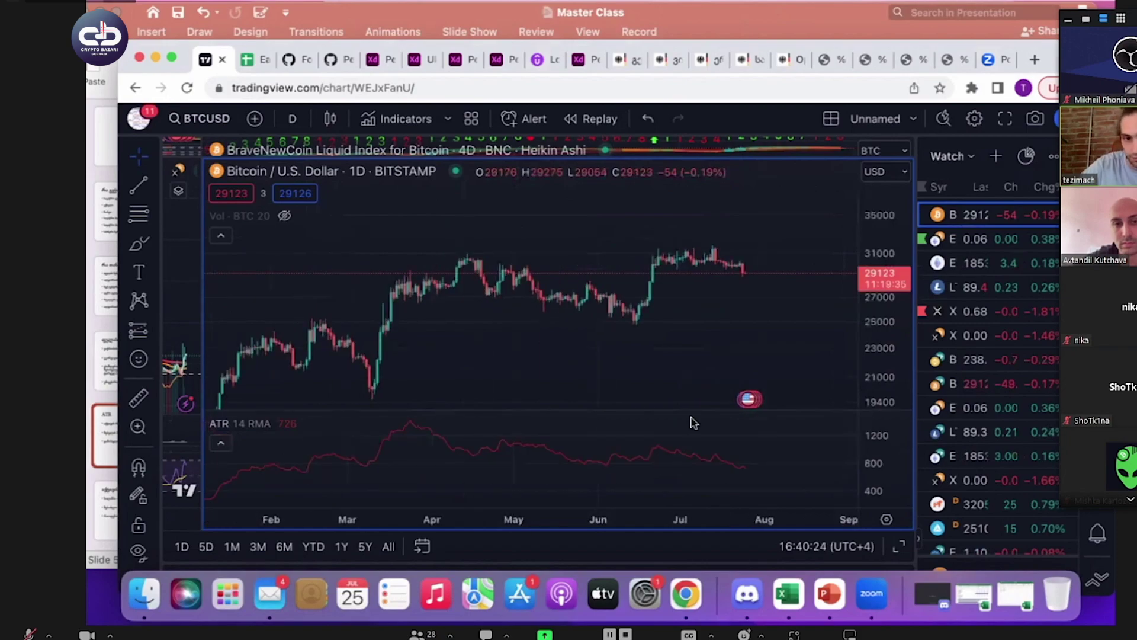
{"action": "left_click_drag", "start_coordinate": [649, 324], "coordinate": [629, 324]}
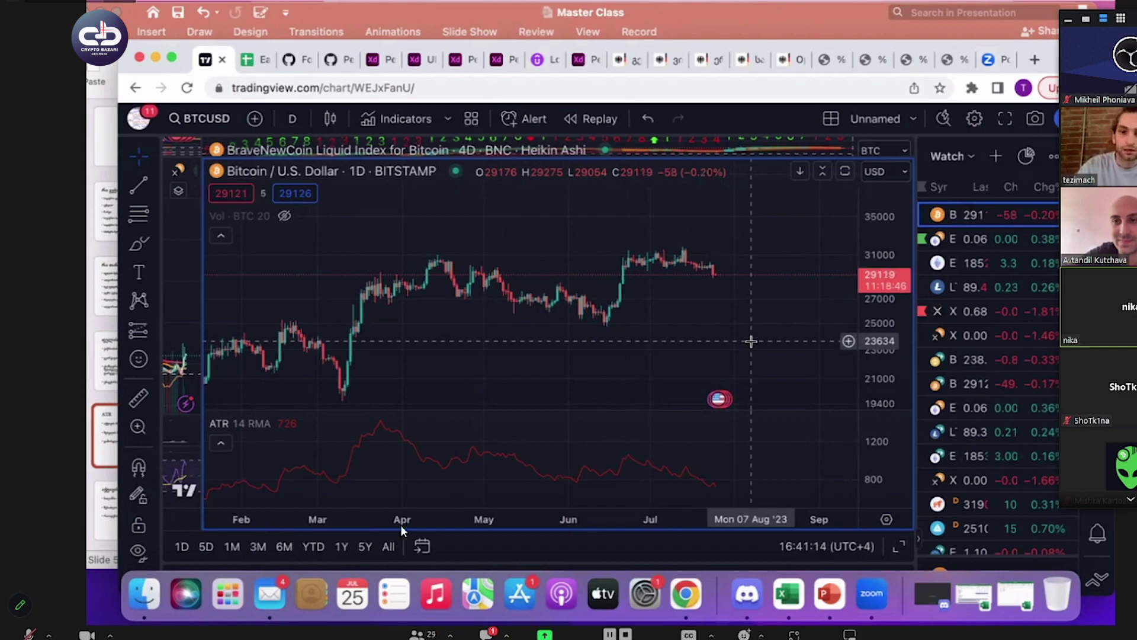
- Add a heart reaction to the latest message in the meeting group chat and put the chat window away
{"action": "left_click", "coordinate": [485, 633]}
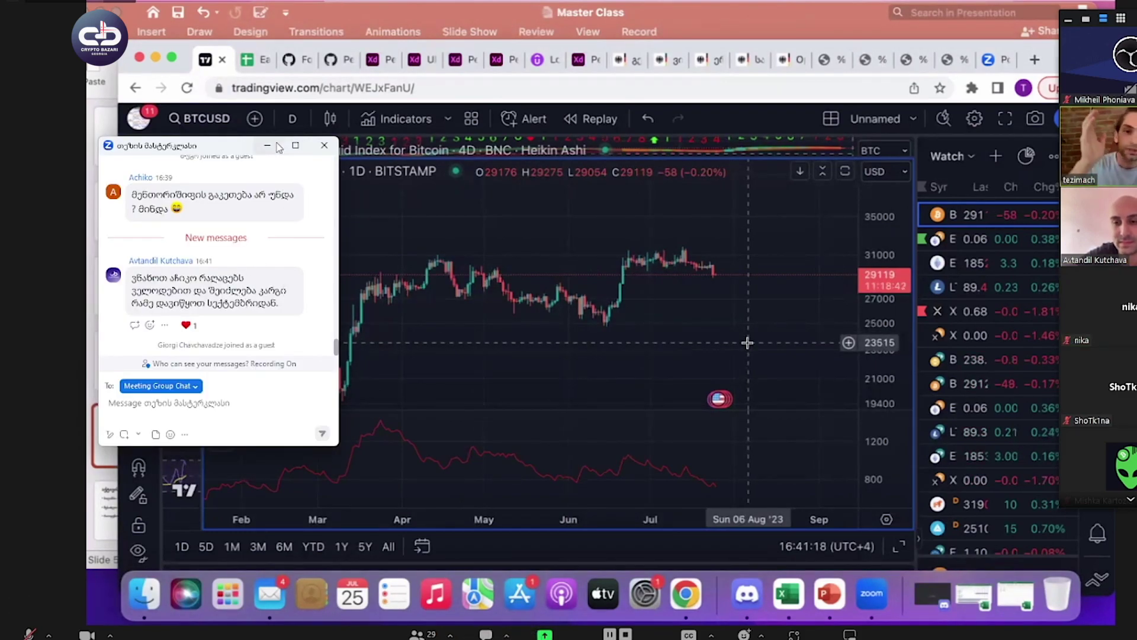
{"action": "mouse_move", "coordinate": [189, 330]}
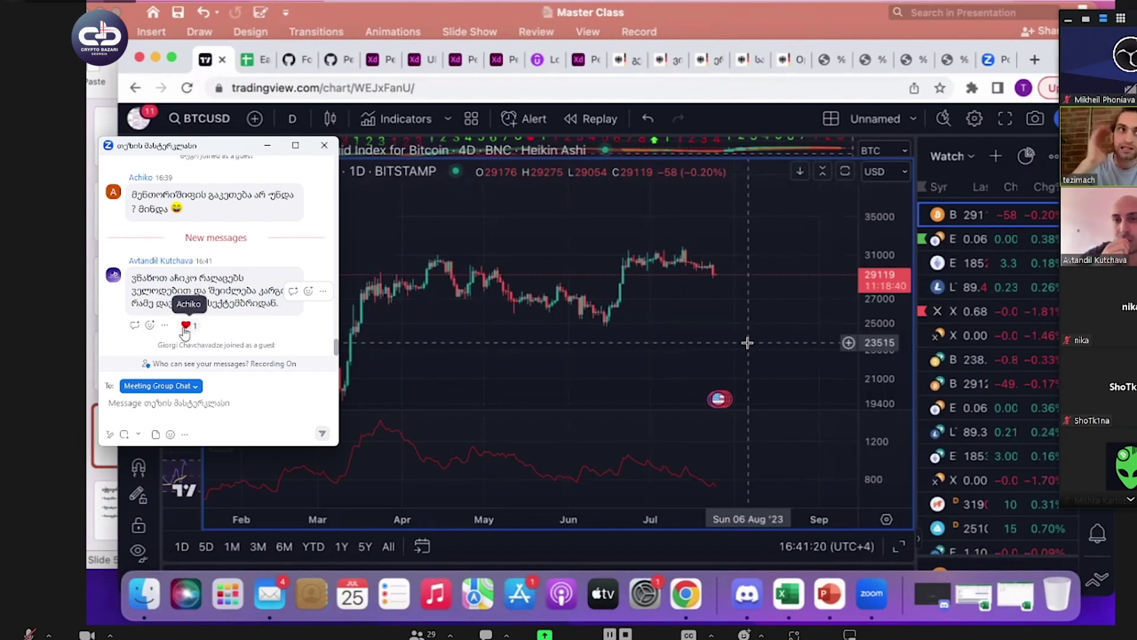
{"action": "left_click", "coordinate": [314, 293]}
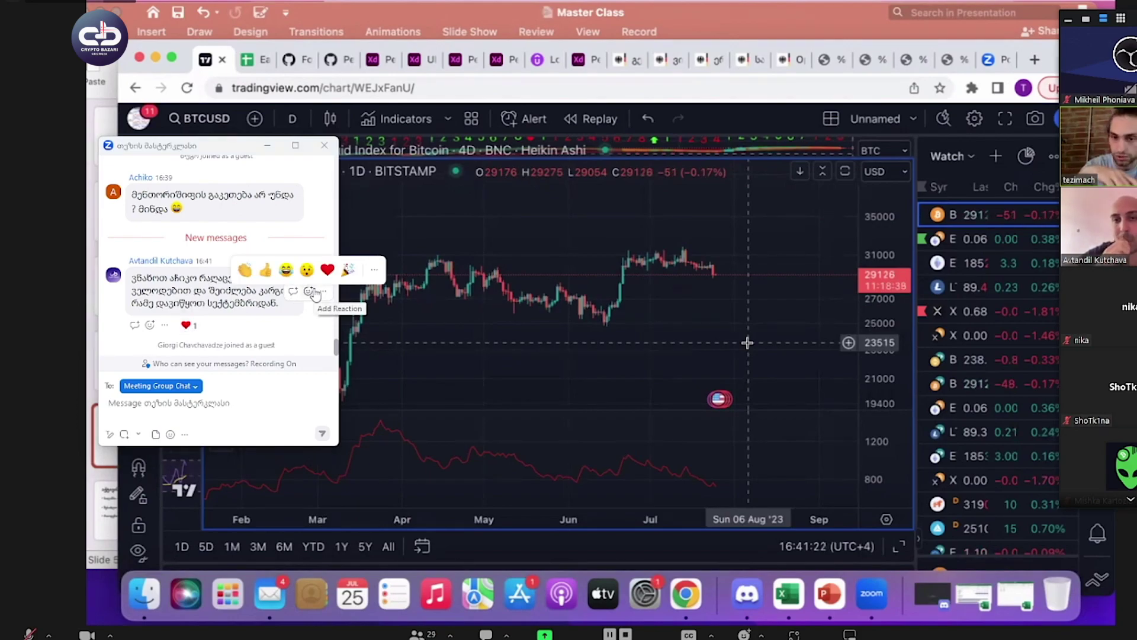
{"action": "left_click", "coordinate": [331, 265]}
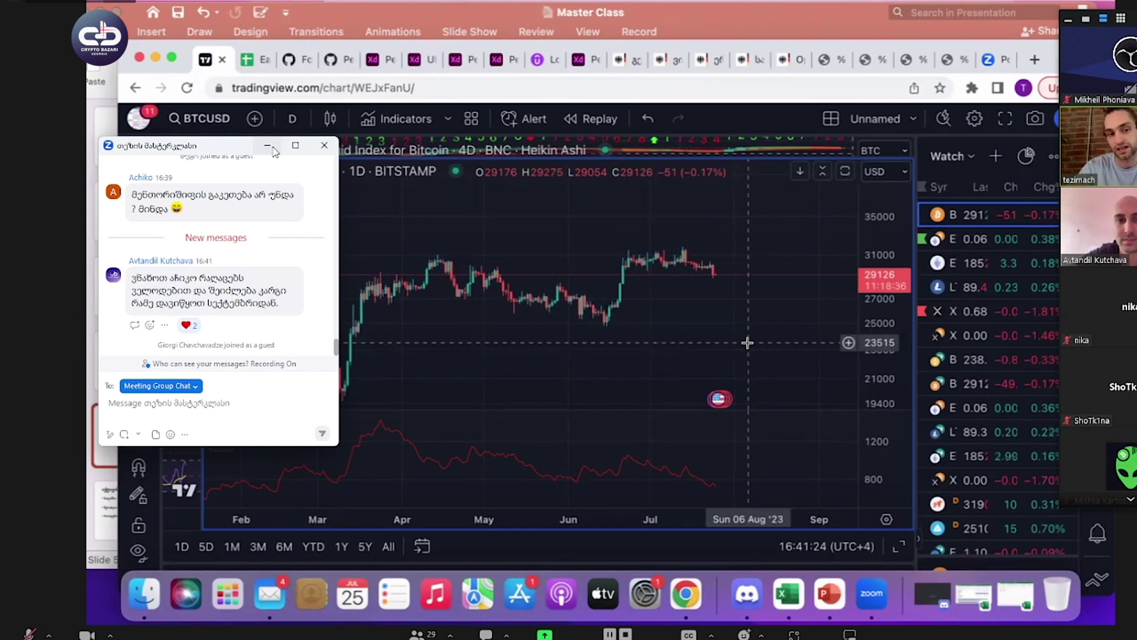
{"action": "left_click", "coordinate": [267, 146]}
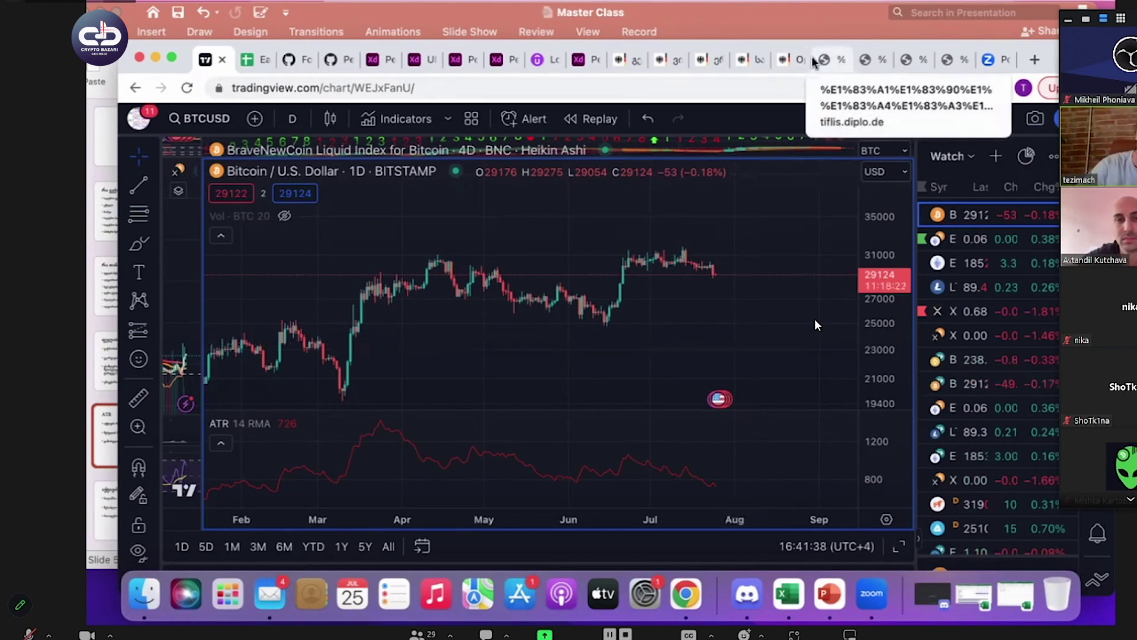
- Put the TradingView chart away, look at Excel's Quantity sheet again, and return to the ATR slide in PowerPoint
{"action": "left_click", "coordinate": [155, 58]}
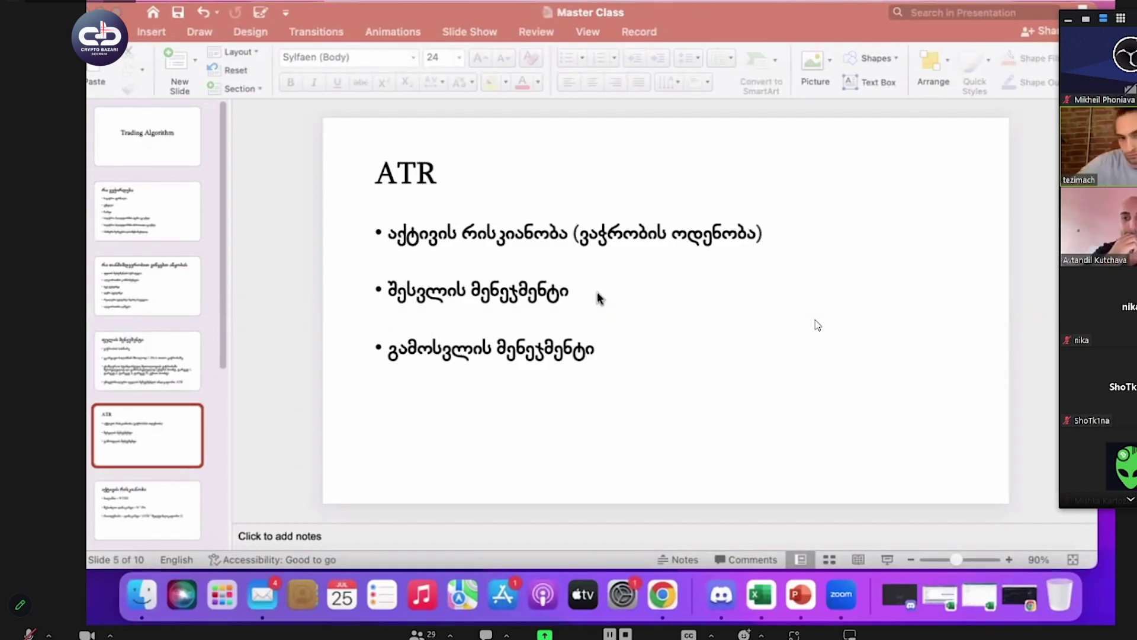
{"action": "left_click", "coordinate": [646, 296]}
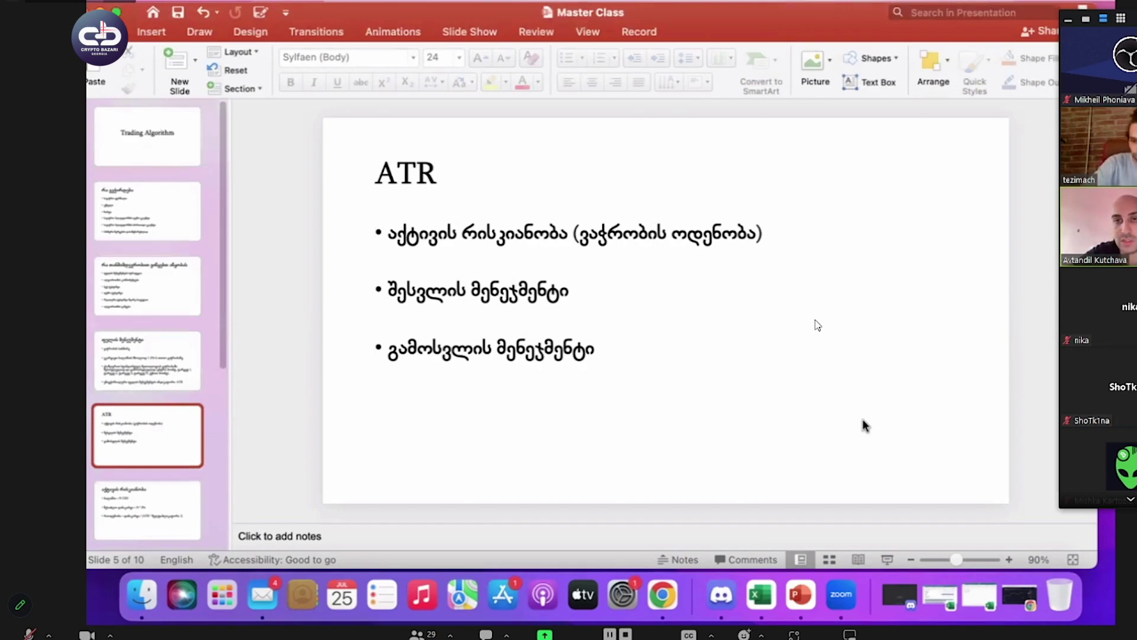
{"action": "left_click", "coordinate": [984, 599]}
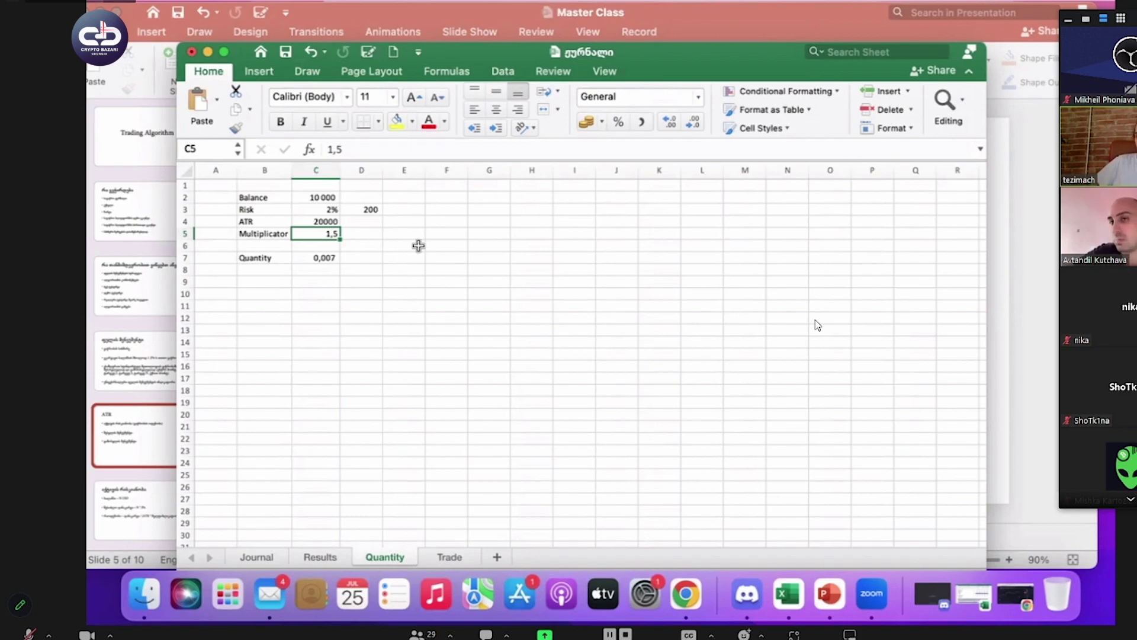
{"action": "left_click", "coordinate": [122, 454]}
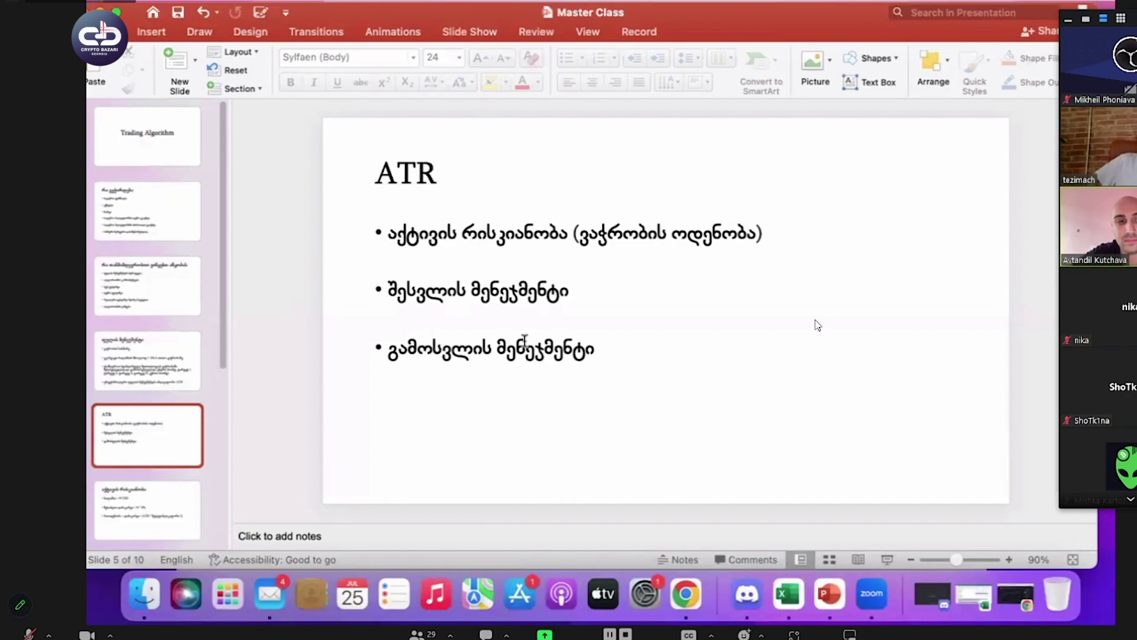